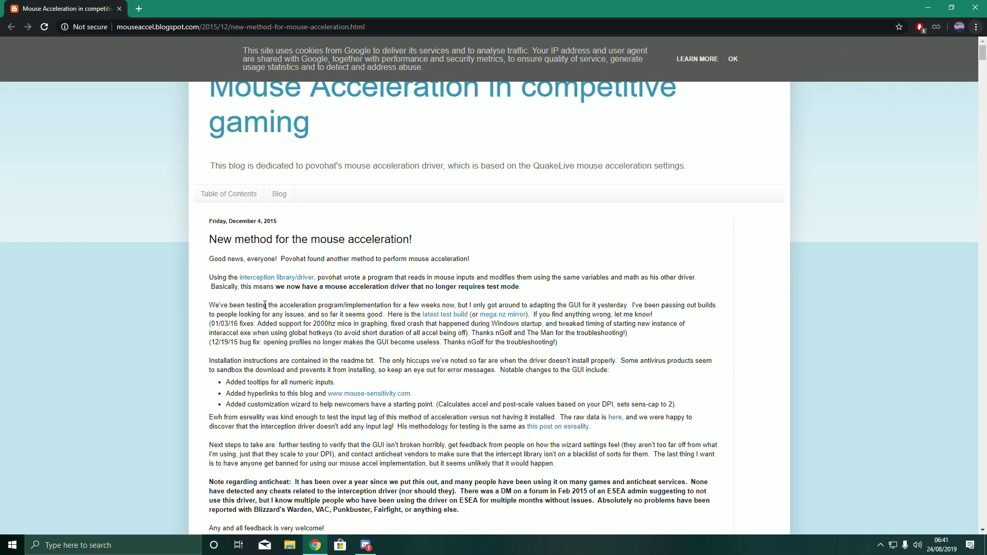
- Read through the blog post, briefly selecting its web address and heading line
scroll(671, 313, "down", 1)
scroll(671, 324, "up", 1)
left_click(213, 22)
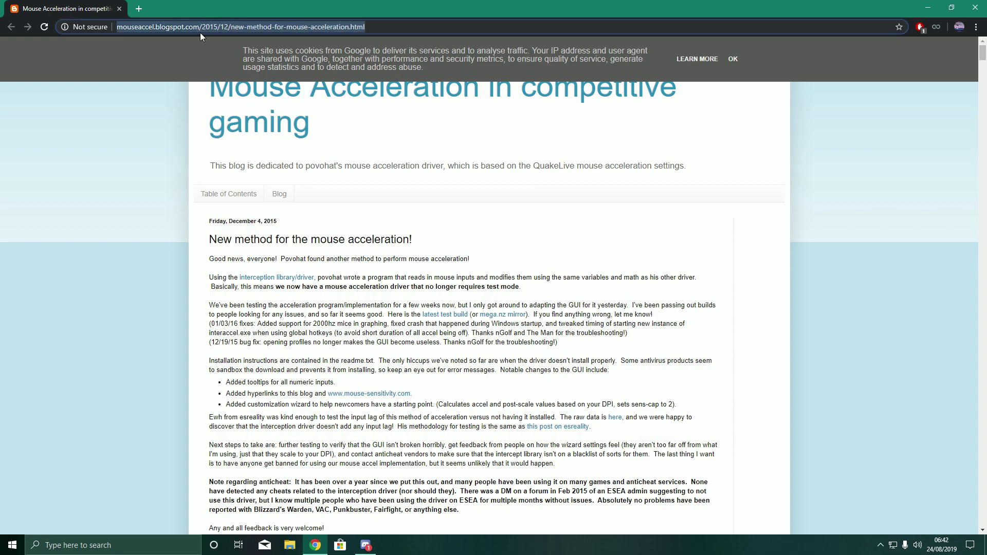
left_click(160, 55)
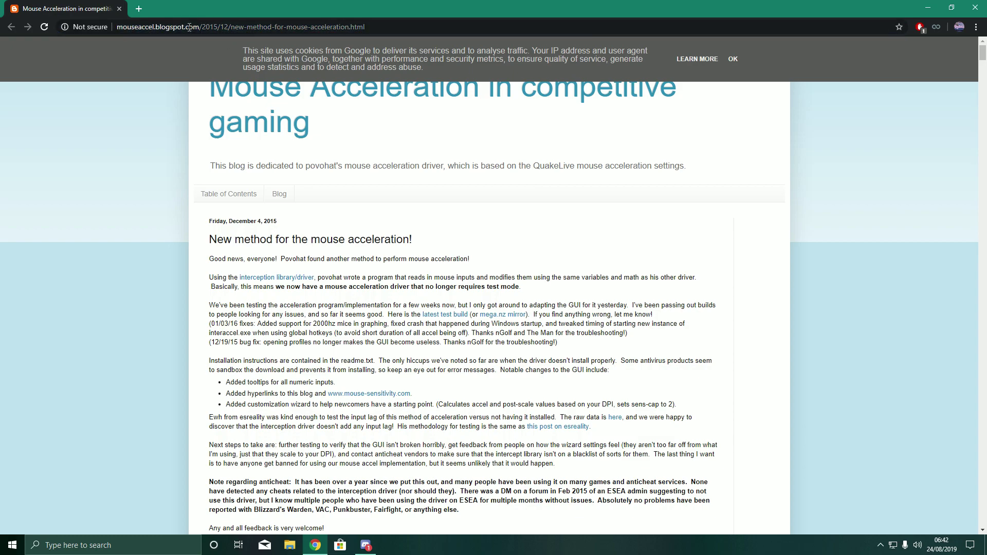
left_click(174, 27)
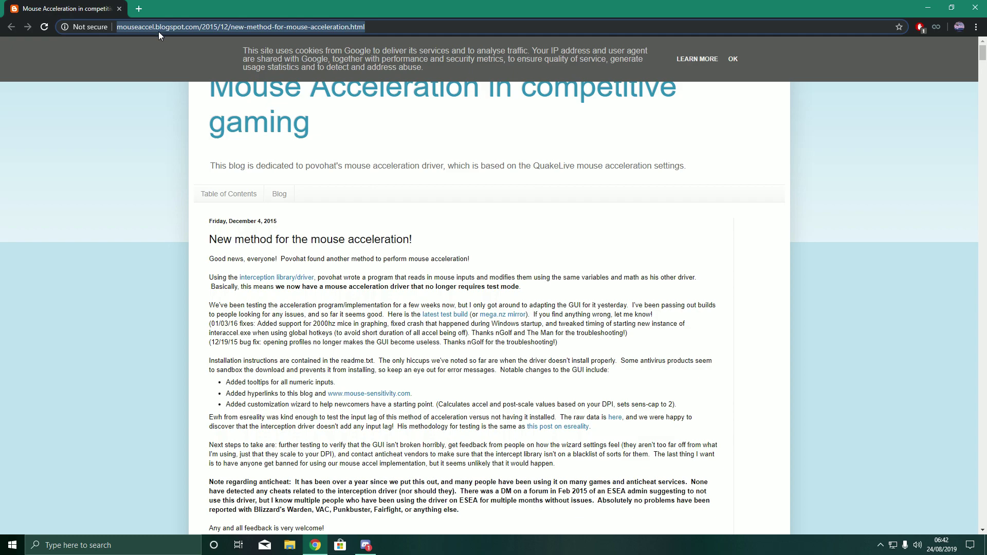
left_click(164, 48)
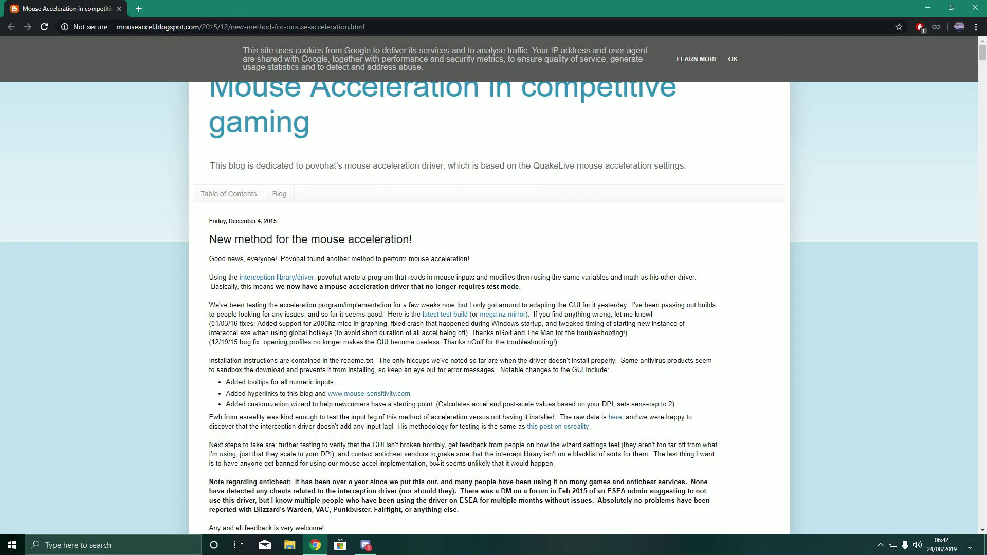
left_click_drag(438, 459, 209, 237)
scroll(438, 309, "down", 2)
left_click(675, 416)
scroll(675, 417, "up", 2)
triple_click(282, 241)
left_click(391, 191)
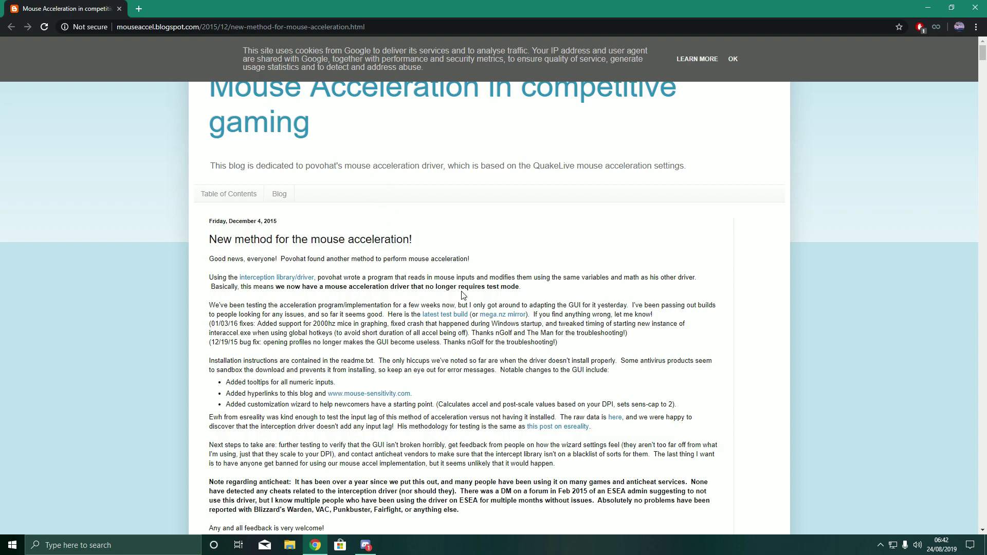
- Download interaccel_test2.7.zip (2.9 MB) from the mega.nz mirror page
left_click(499, 318)
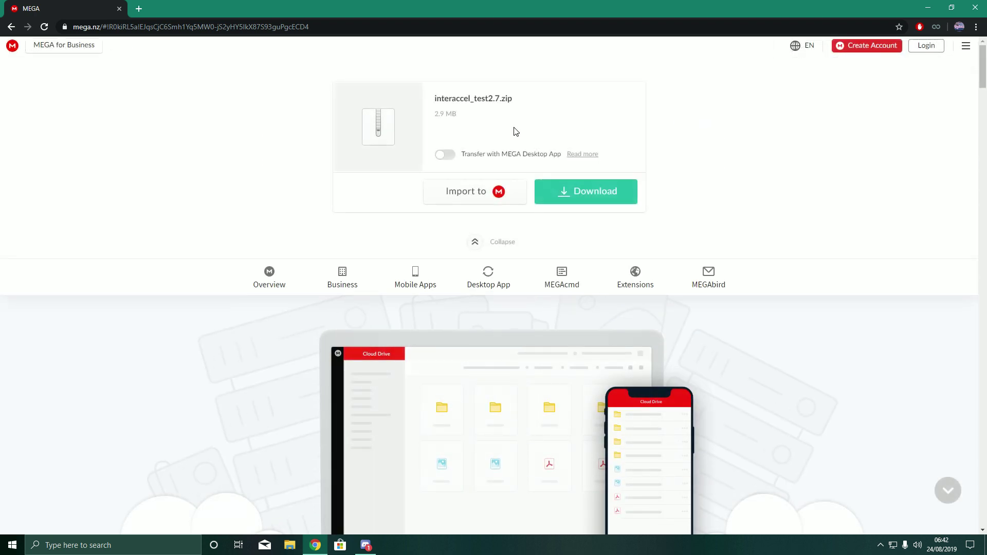
left_click_drag(435, 102, 514, 102)
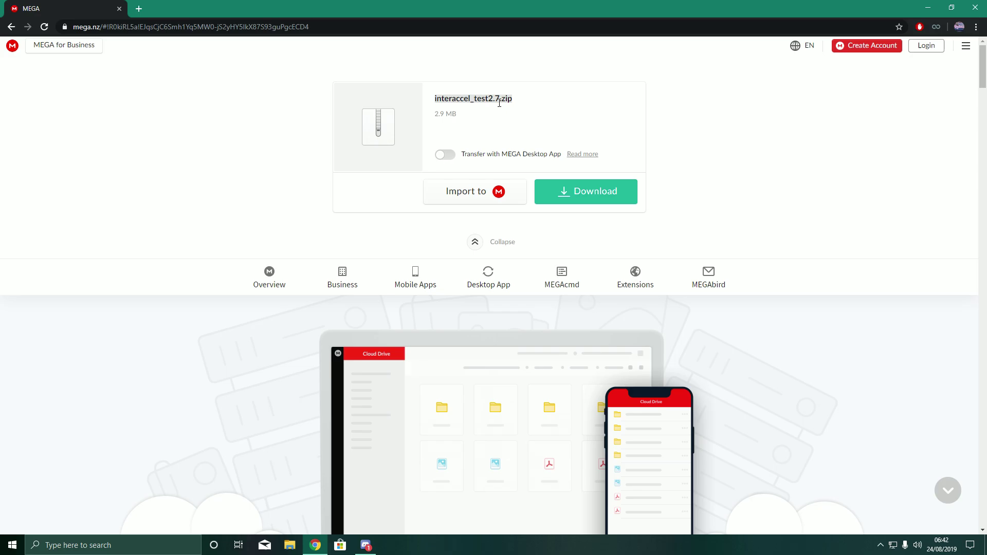
left_click(578, 186)
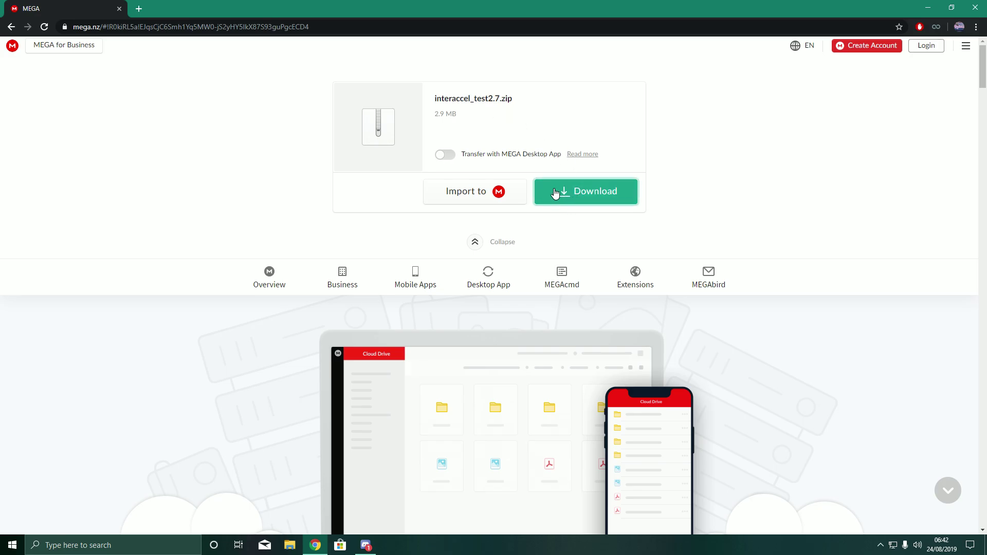
- Open the desktop interaccel_test2.7 folder, reposition its window, and enter the 1. driver folder
left_click(928, 8)
double_click(605, 19)
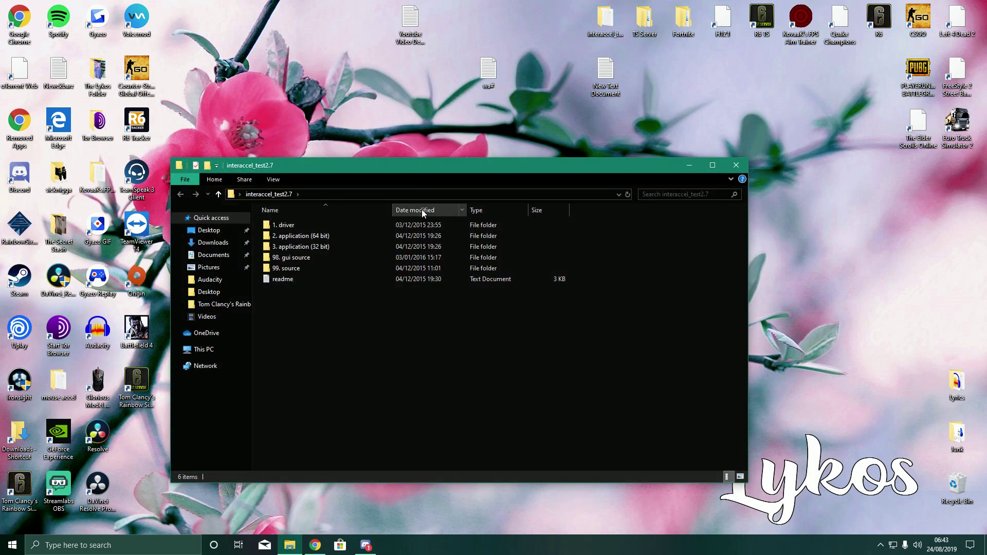
left_click_drag(452, 164, 492, 95)
double_click(492, 97)
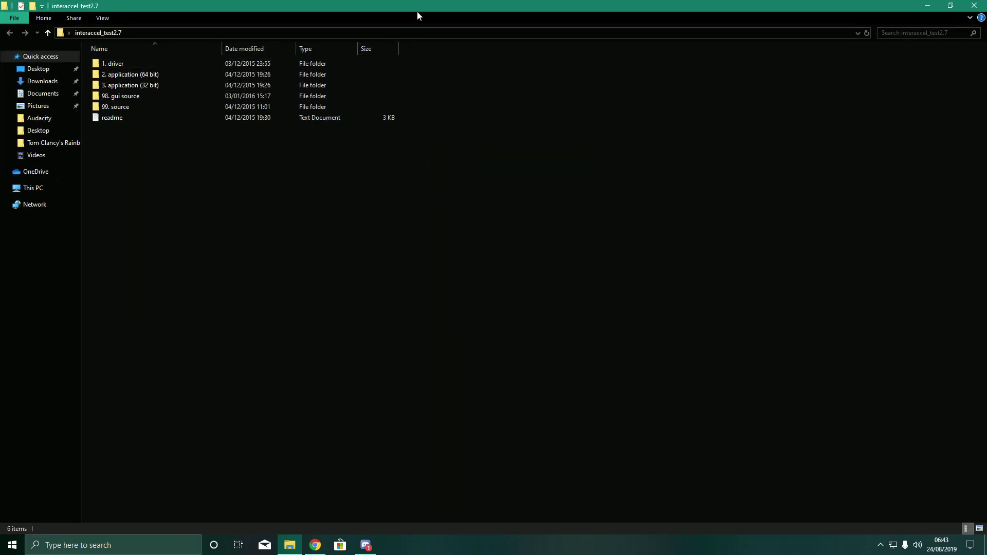
left_click_drag(418, 15, 570, 122)
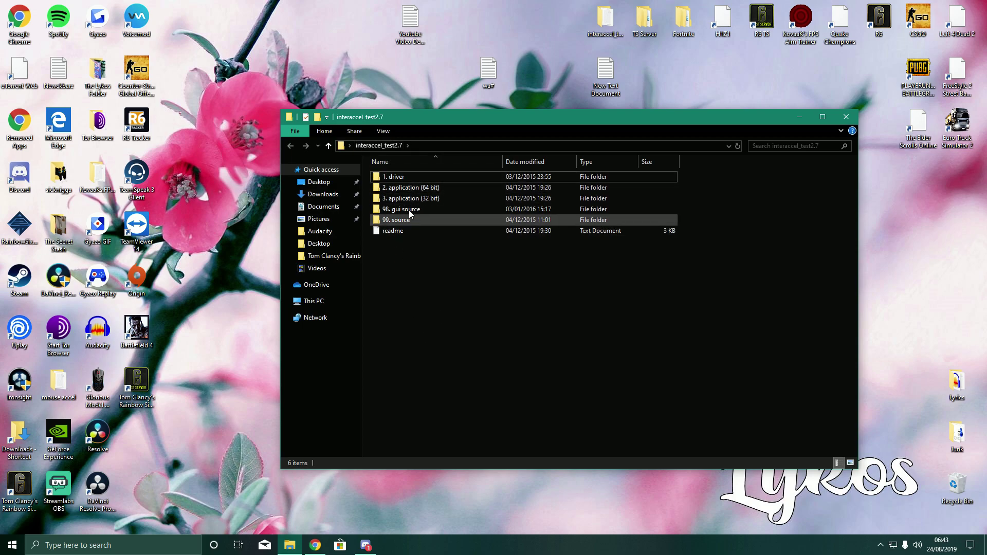
double_click(395, 180)
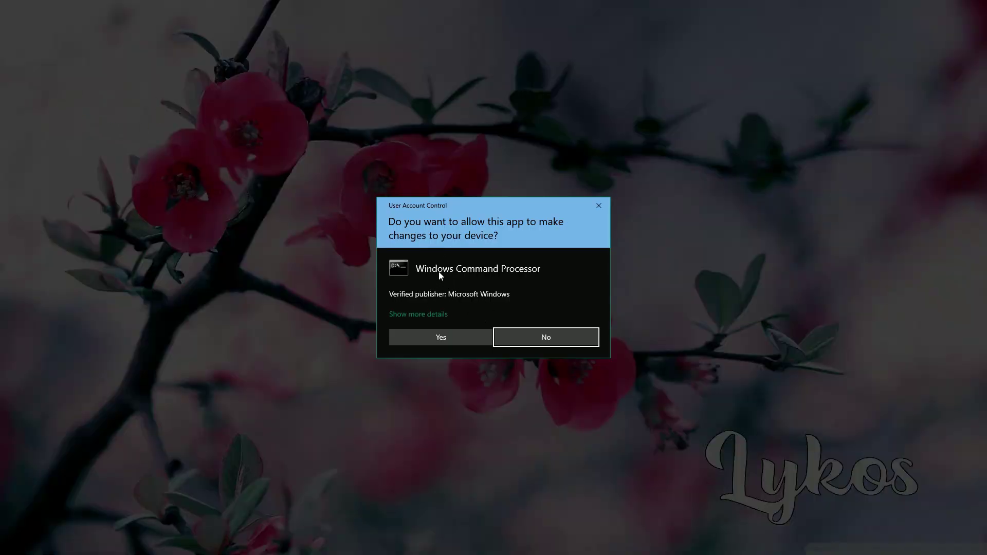
- Close the Windows Command Processor UAC prompt and go back to interaccel_test2.7 via the breadcrumb
left_click(606, 206)
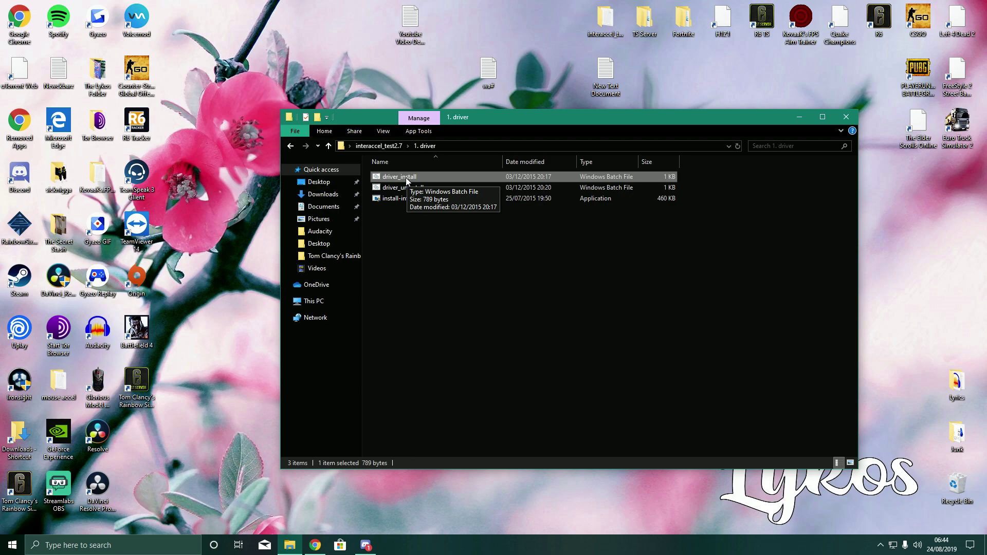
left_click(382, 146)
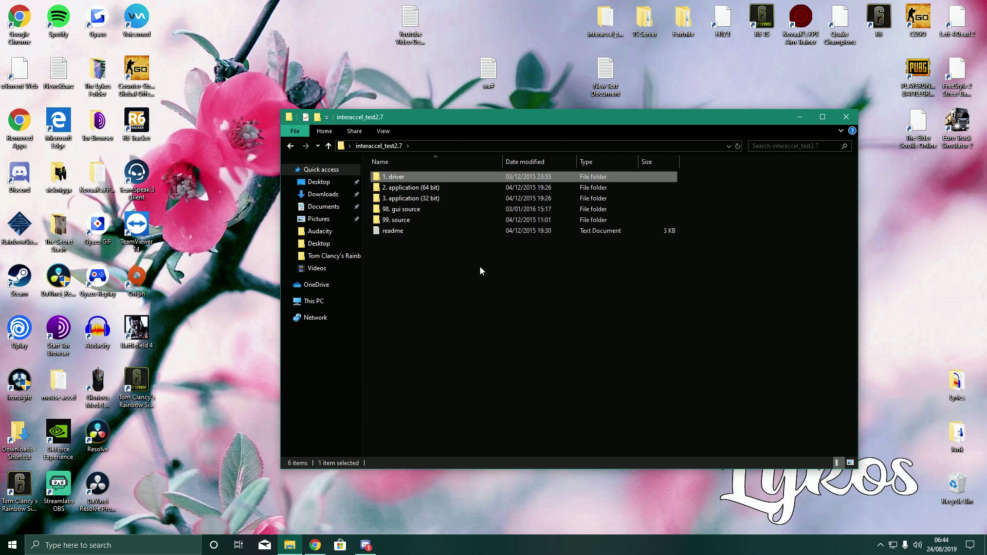
- Open the 2. application (64 bit) folder and launch interGUI from it
left_click(467, 298)
mouse_move(471, 118)
left_mouse_down()
mouse_move(463, 139)
mouse_move(466, 120)
left_mouse_up()
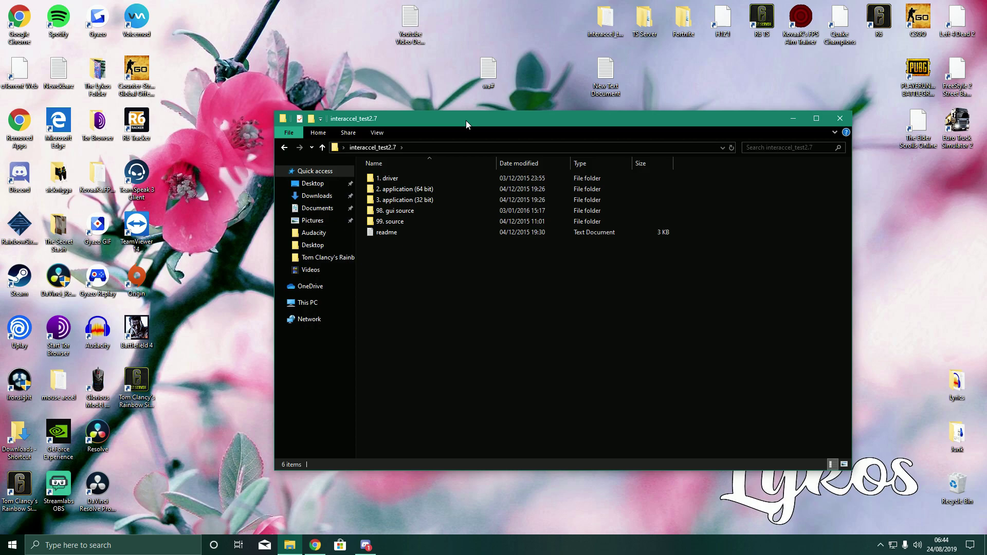
left_click(426, 193)
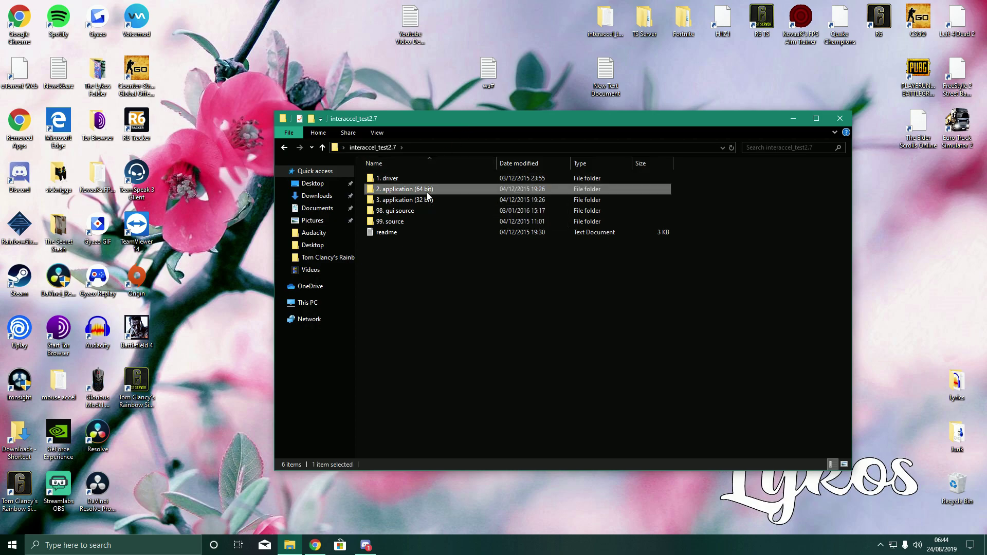
left_click(428, 202)
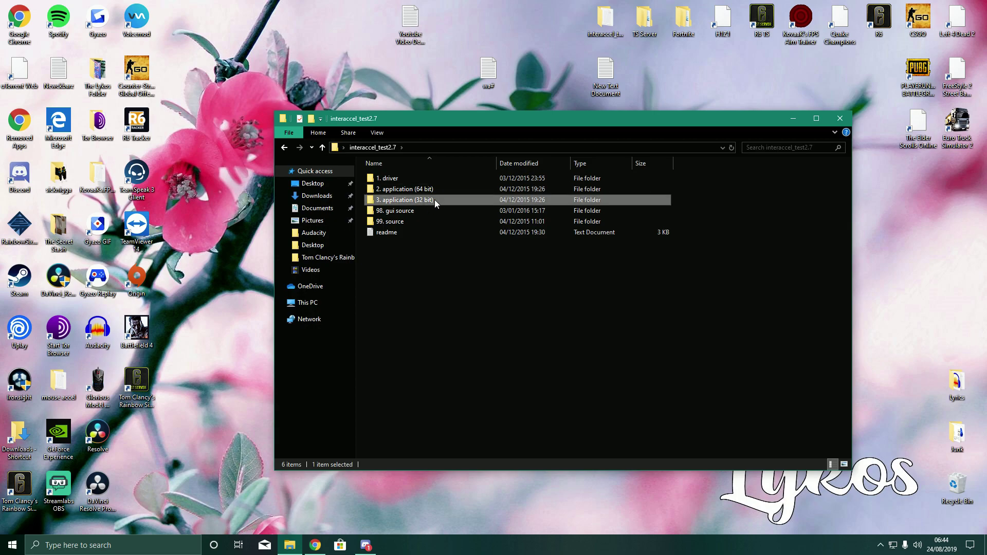
double_click(445, 192)
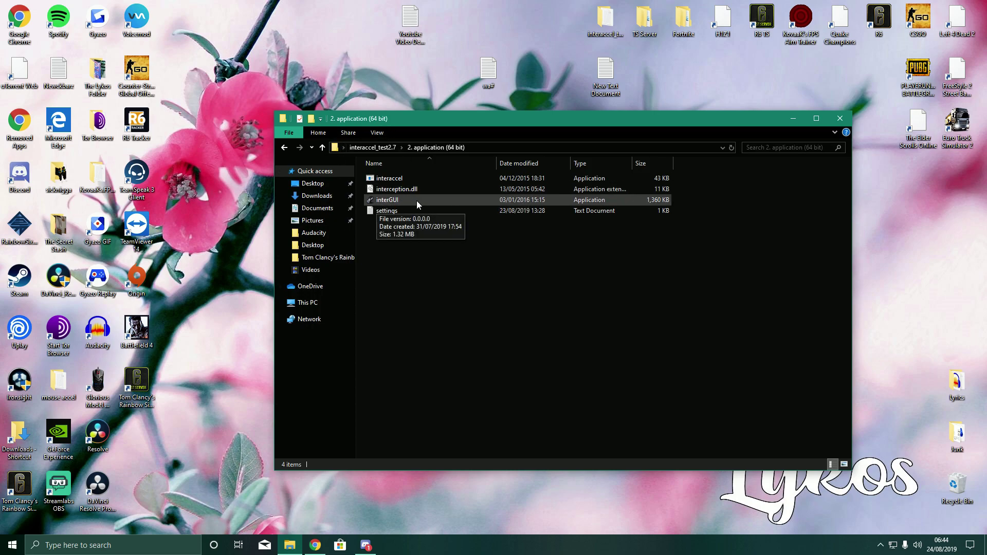
left_click(395, 202)
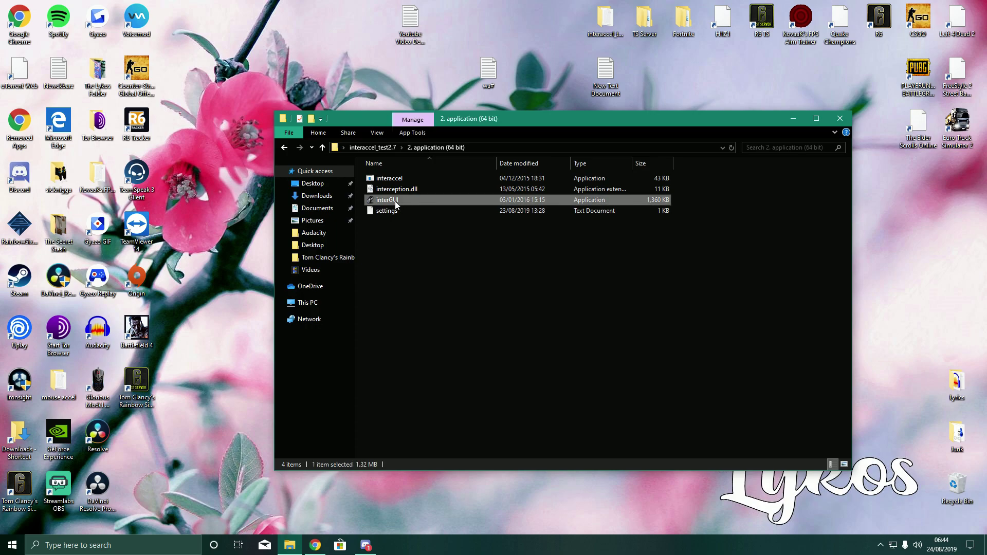
double_click(395, 202)
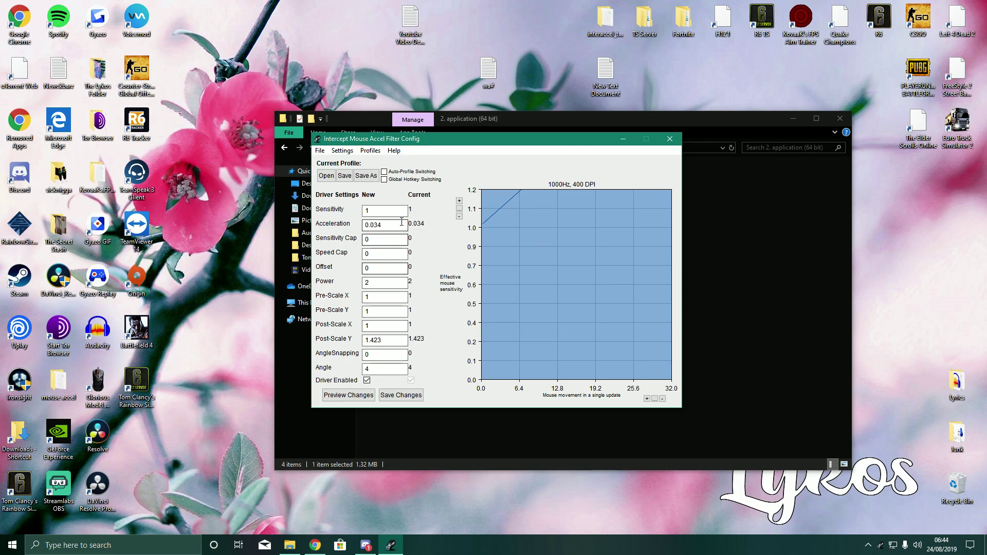
left_click(342, 150)
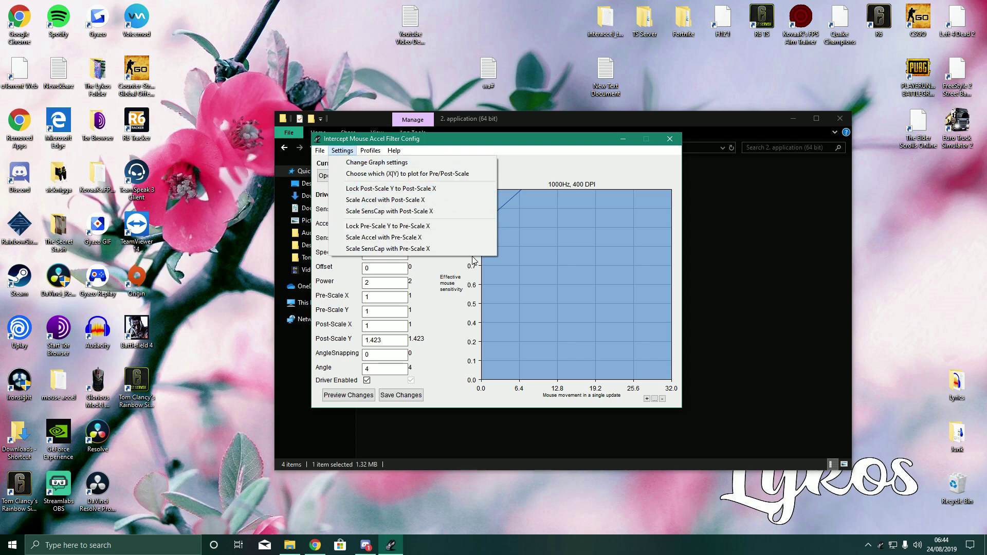
left_click(490, 132)
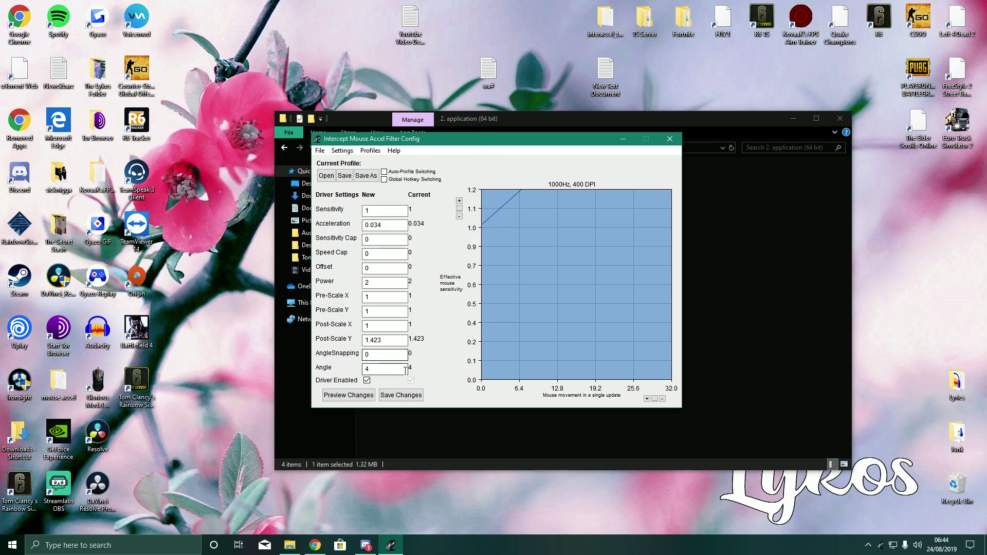
left_click(389, 298)
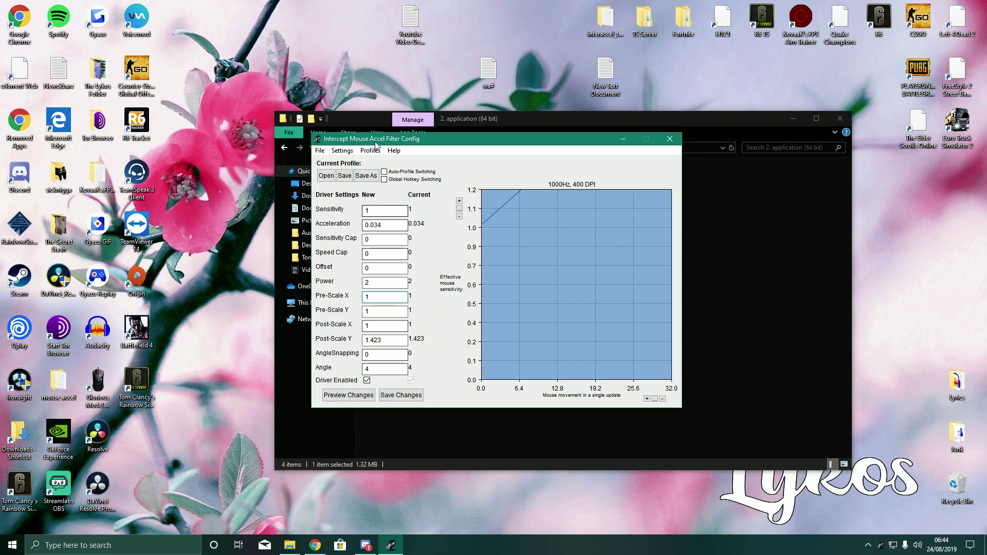
left_click(342, 150)
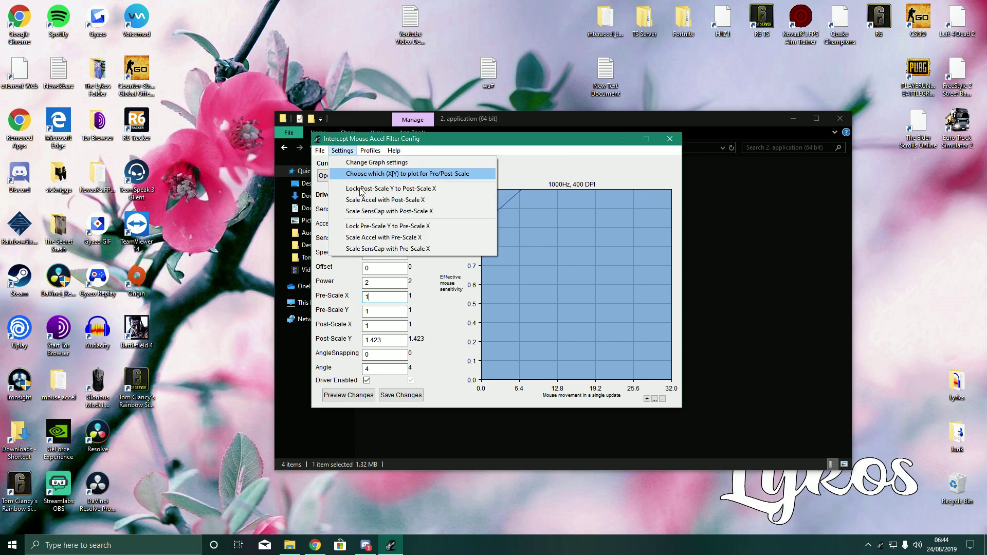
left_click(383, 266)
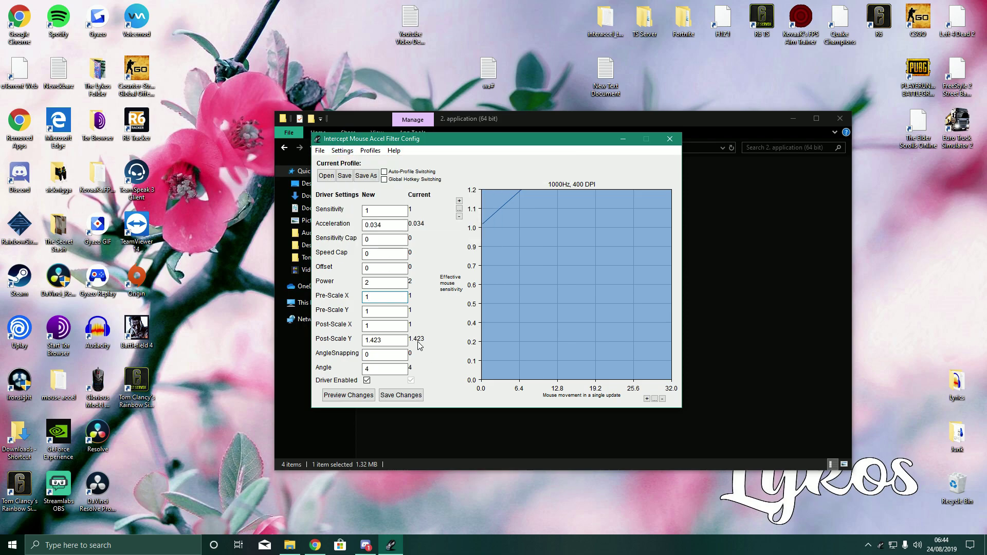
left_click(394, 325)
key("BackSpace")
type("0.")
left_click(414, 395)
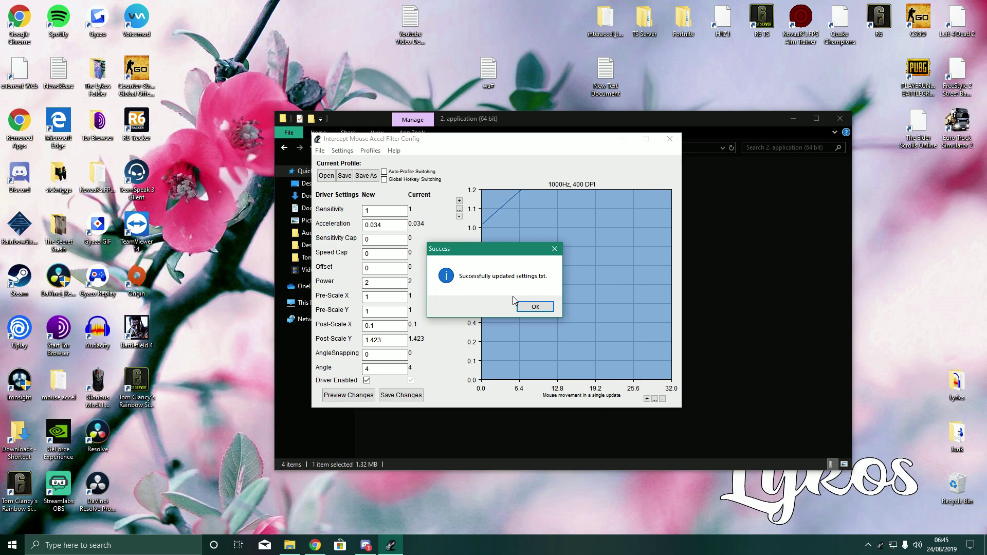
key("Return")
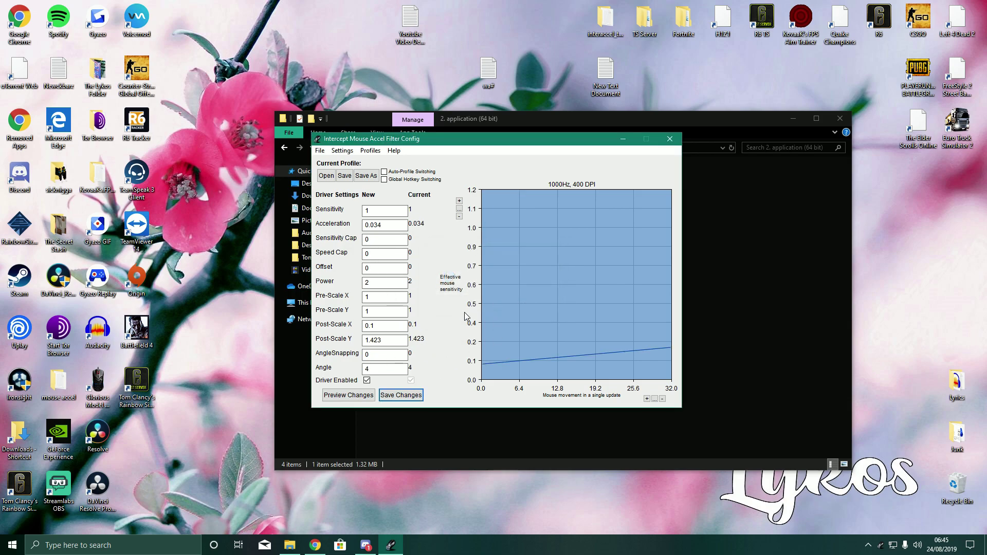
left_click(387, 323)
key("BackSpace")
key("BackSpace")
key("BackSpace")
type("1")
left_click(390, 395)
left_click(531, 307)
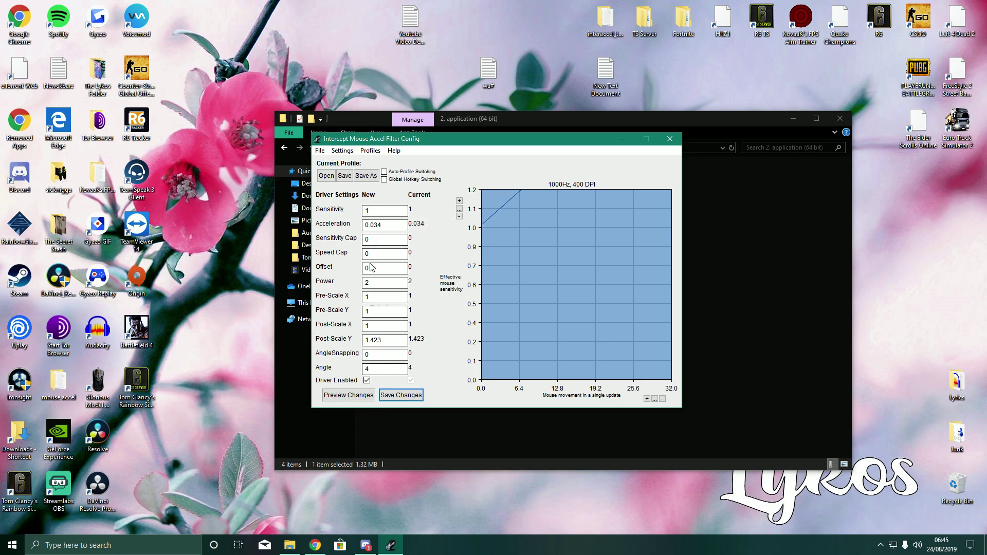
left_click(382, 211)
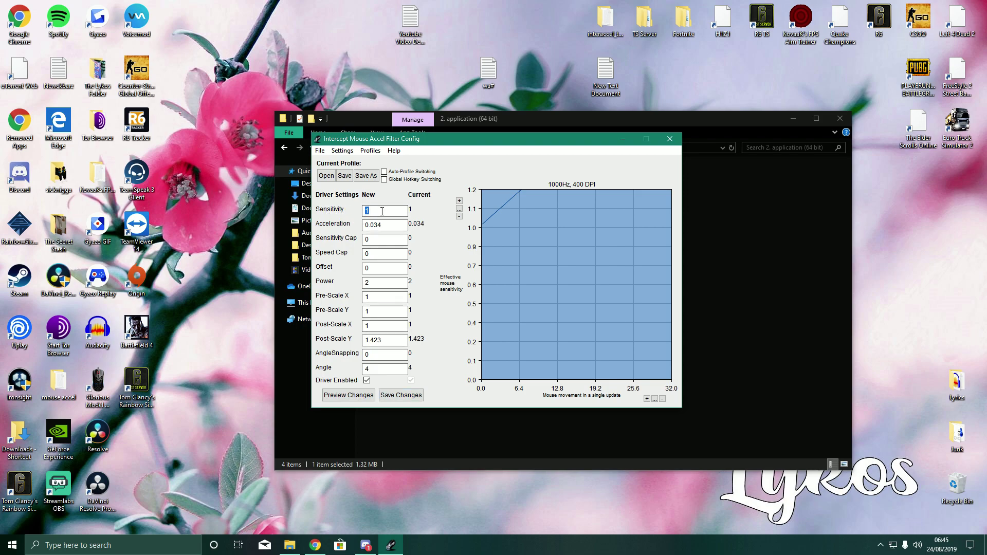
left_click(383, 211)
left_click(382, 225)
double_click(392, 224)
left_click(388, 225)
double_click(388, 225)
left_click(388, 225)
key("shift+Home")
key("End")
type("5")
key("BackSpace")
type("34")
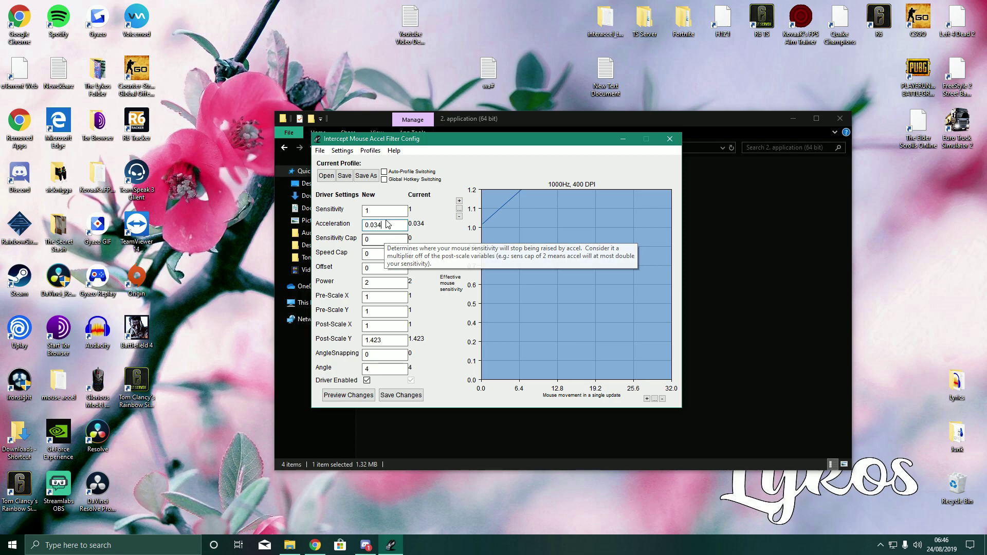
- Select the Acceleration value and its final digit to inspect it
double_click(386, 225)
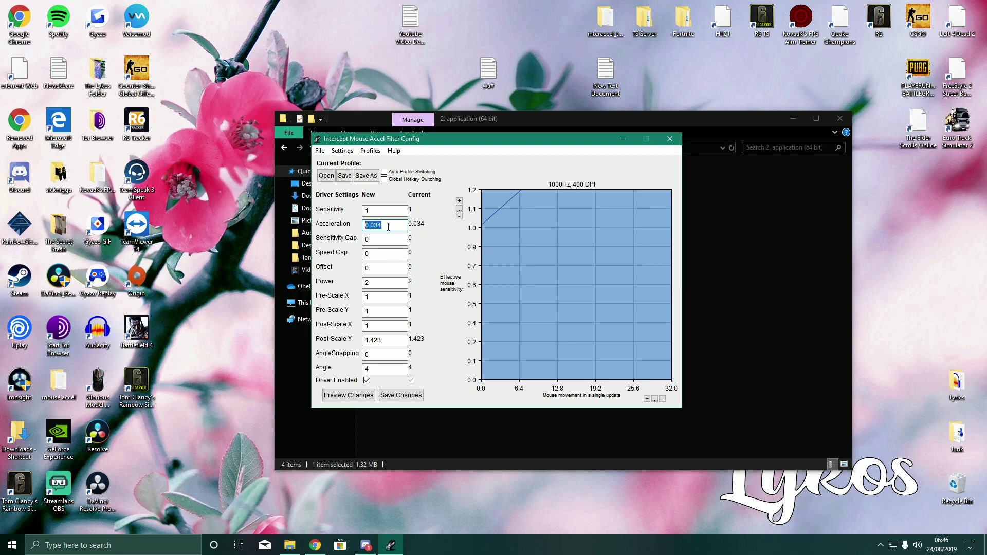
left_click_drag(381, 224, 378, 229)
left_click(381, 225)
- Try a Sensitivity Cap of 23, then set it back to 0 and save
left_click(376, 239)
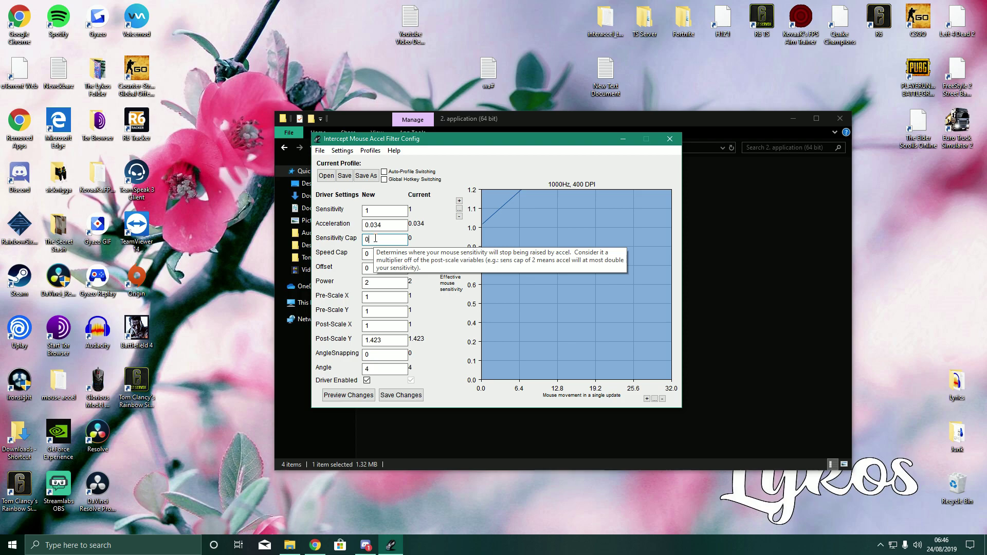
key("BackSpace")
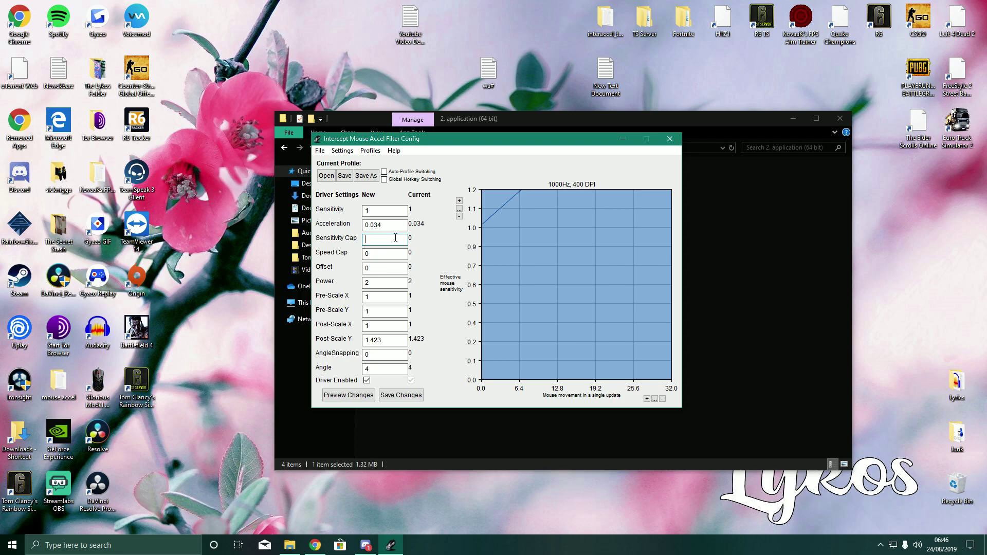
type("23")
mouse_move(391, 241)
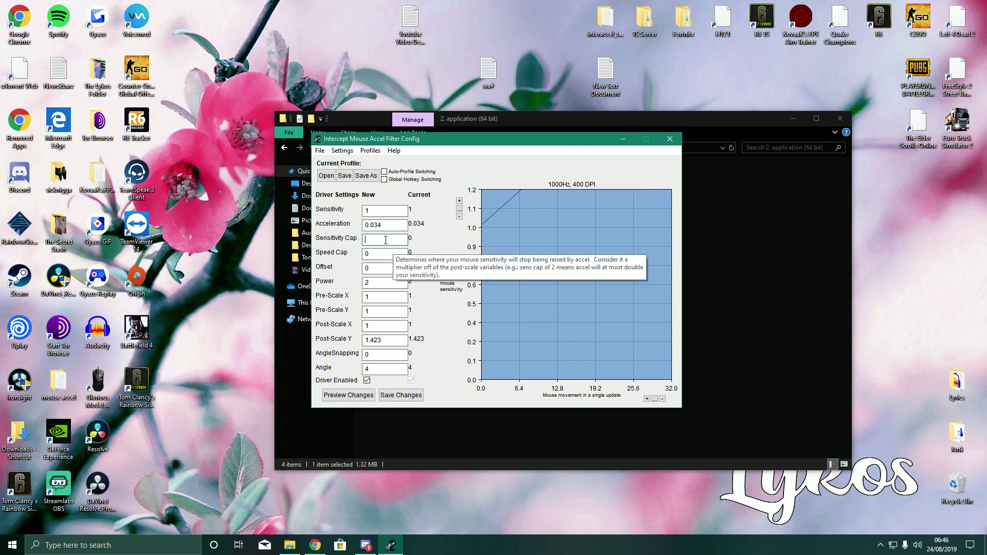
key("BackSpace")
type("0")
left_click(396, 398)
left_click(535, 306)
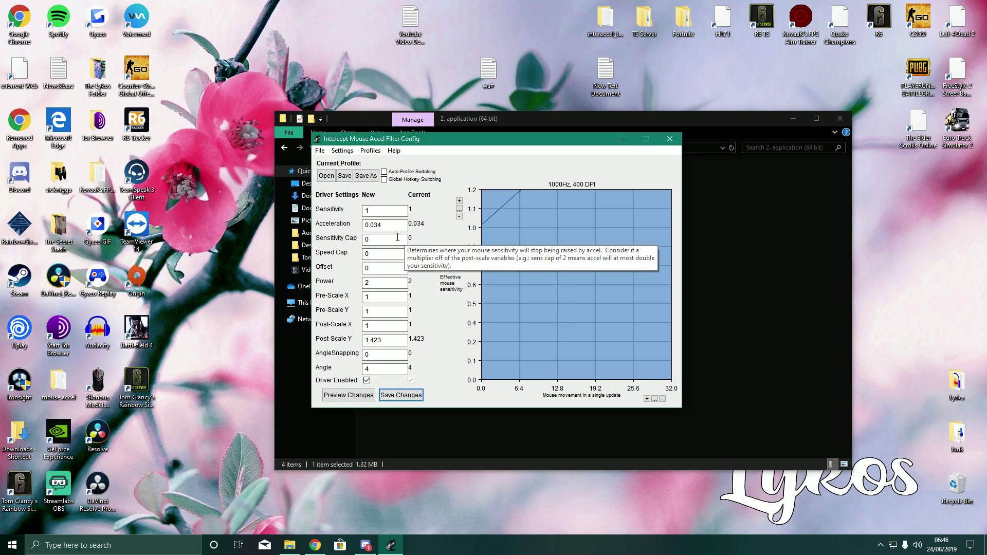
left_click(392, 259)
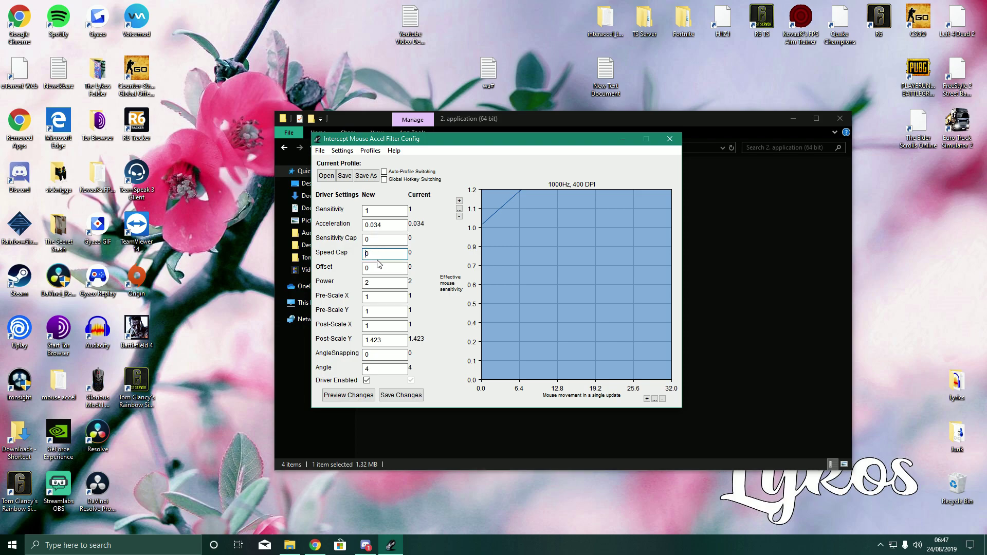
double_click(374, 257)
double_click(381, 252)
left_click(374, 269)
left_click(401, 395)
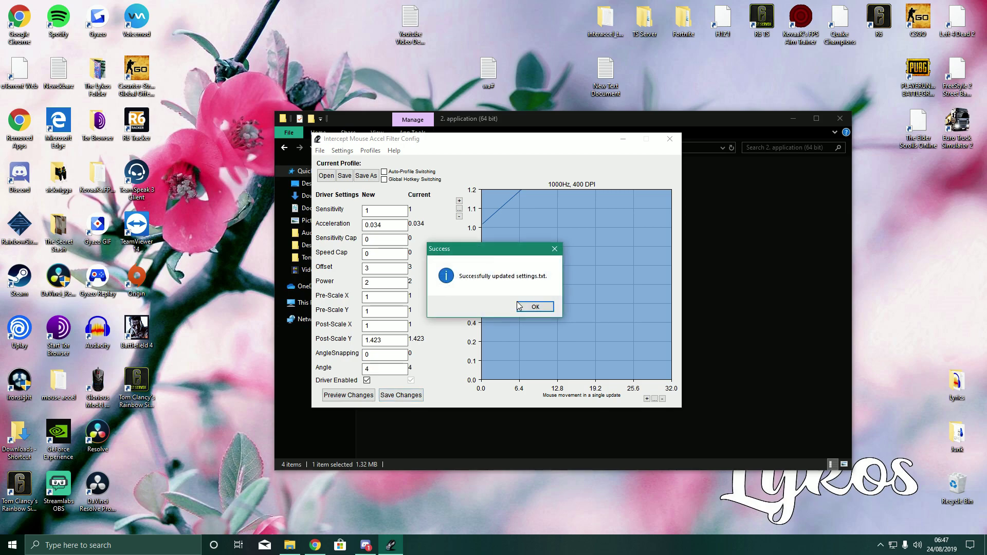
key("Return")
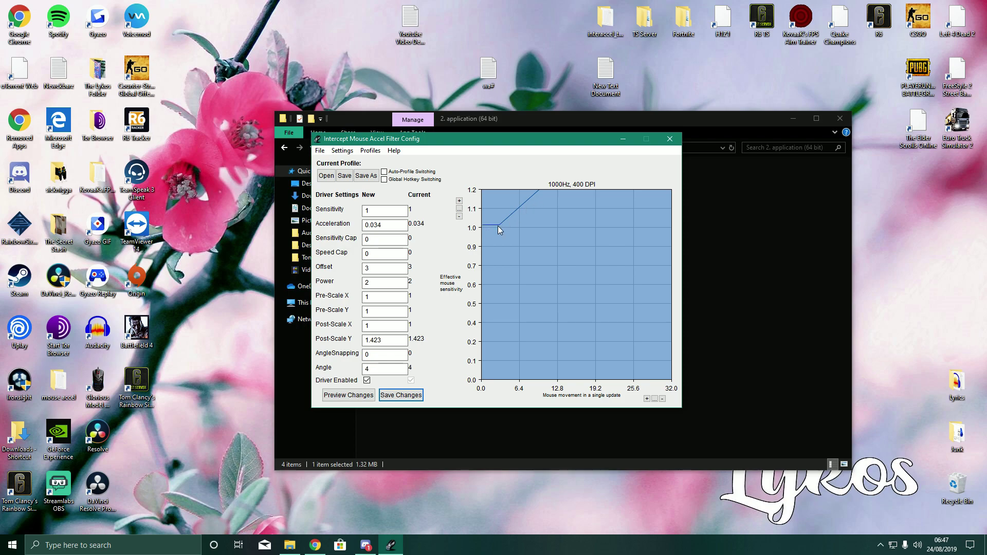
left_click(395, 264)
key("BackSpace")
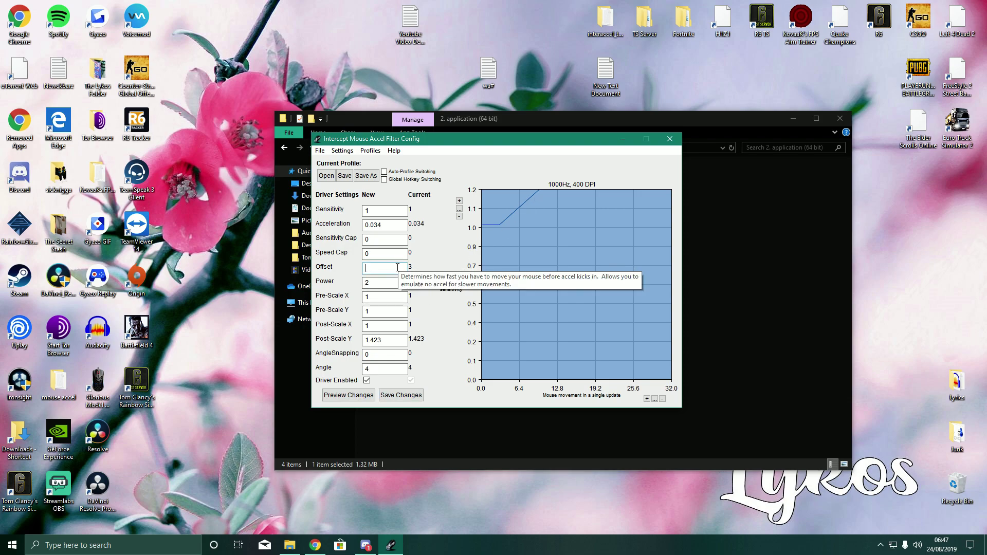
type("0")
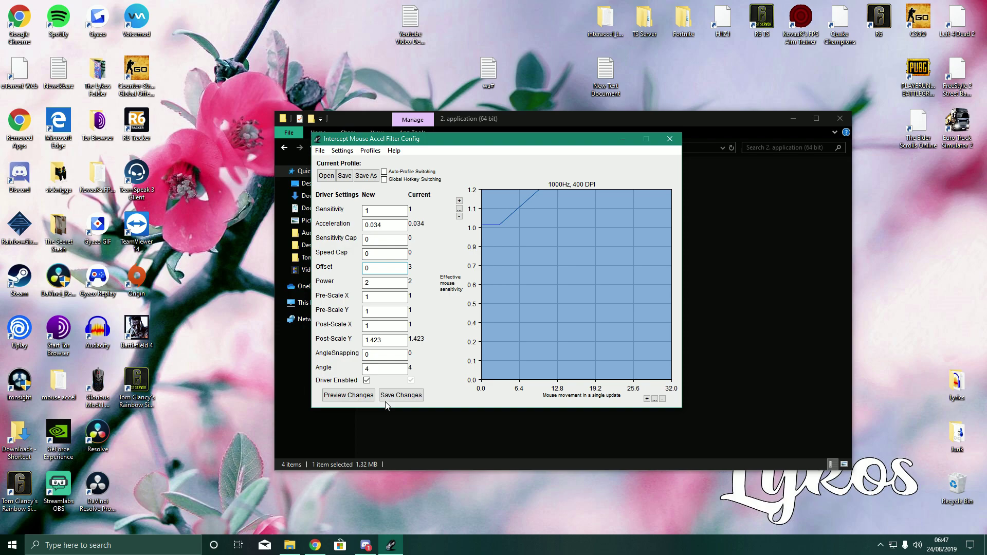
left_click(383, 399)
left_click(535, 307)
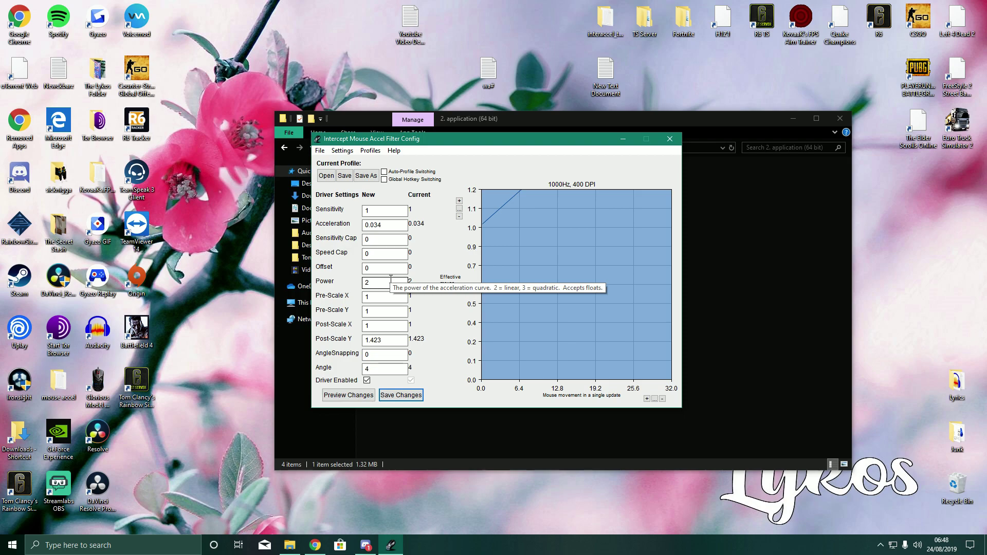
left_click(378, 282)
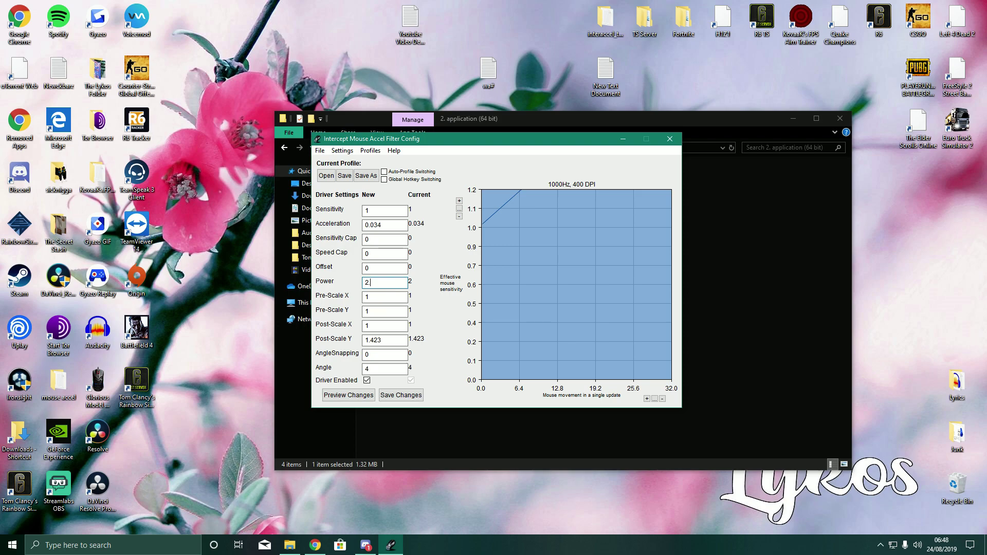
type("5")
key("BackSpace")
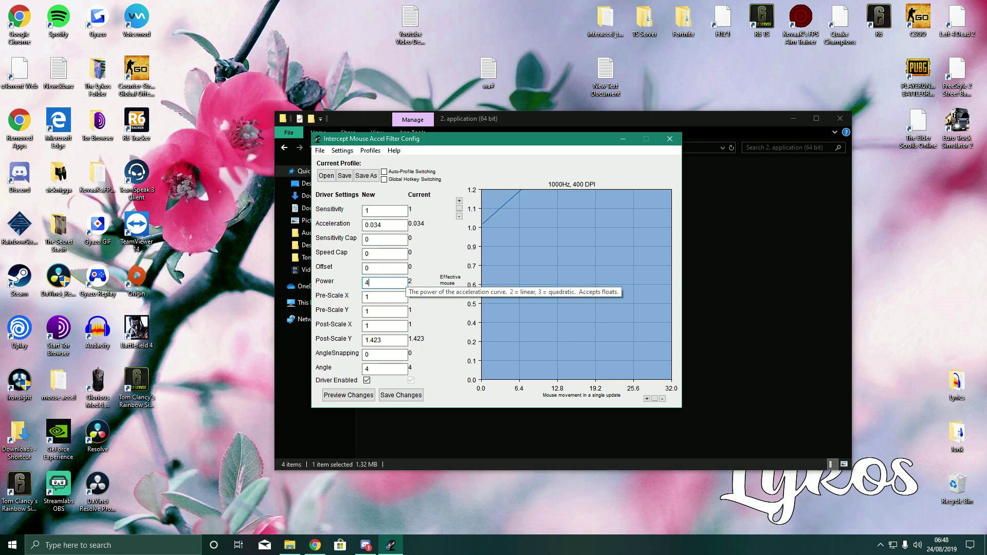
type("4")
left_click(400, 395)
left_click(534, 307)
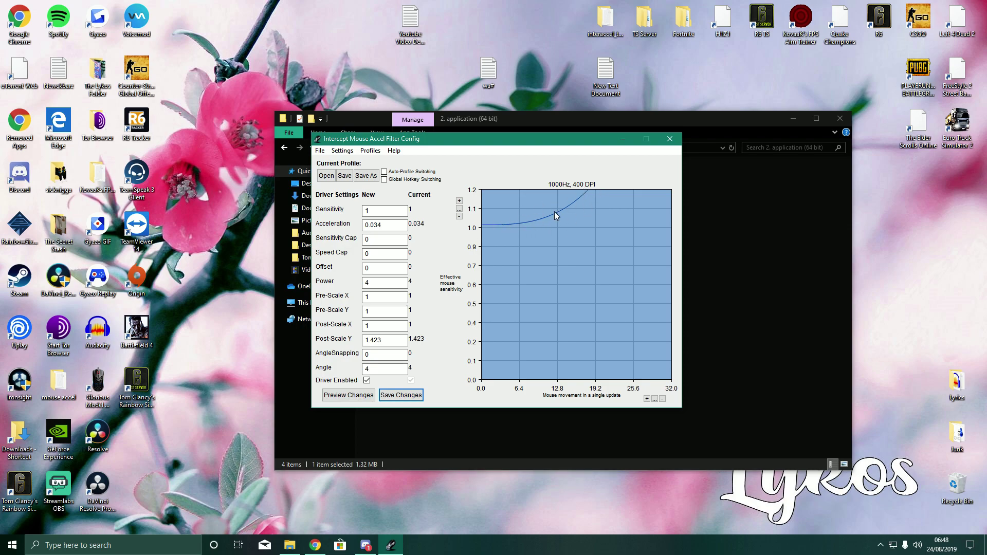
double_click(391, 283)
type("2")
left_click(394, 393)
left_click(529, 308)
left_click(377, 313)
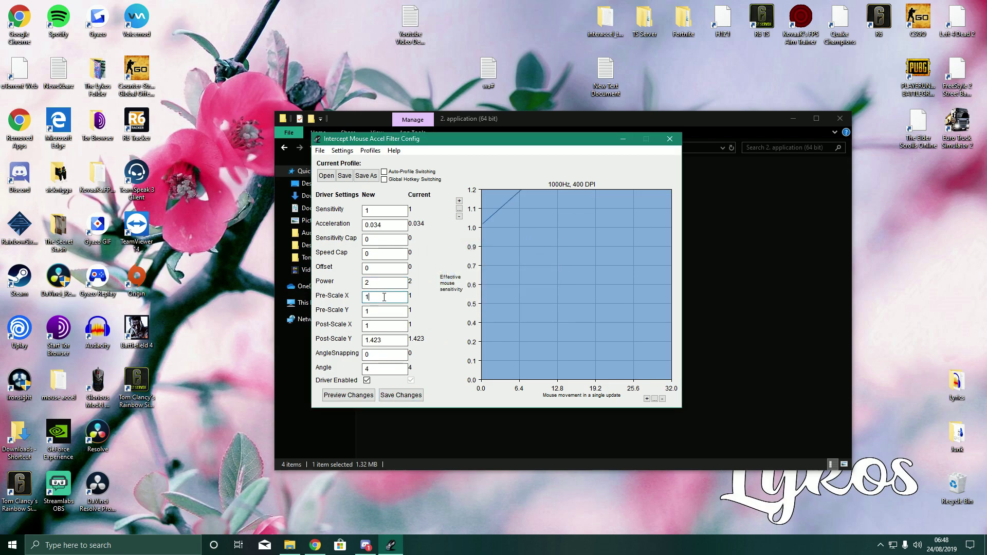
mouse_move(379, 298)
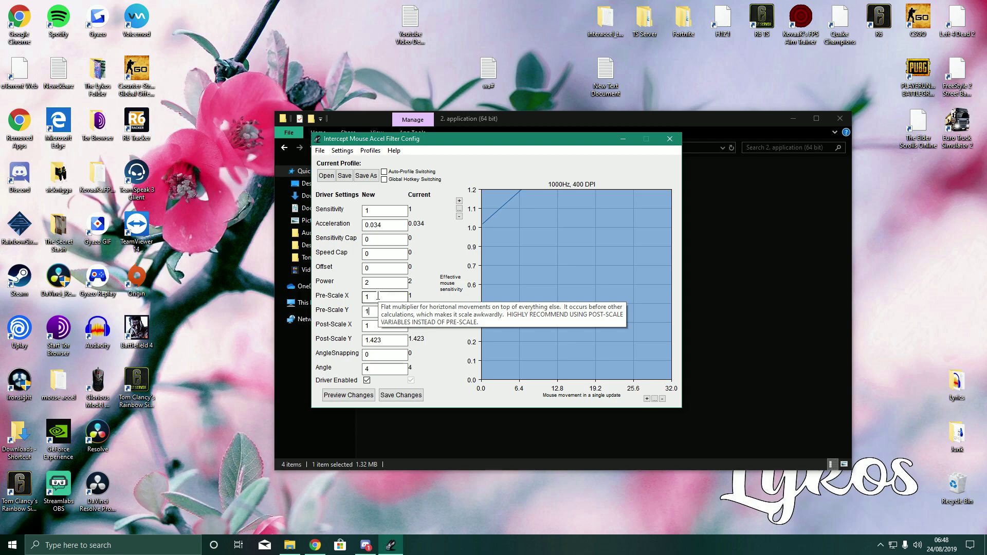
left_click(378, 297)
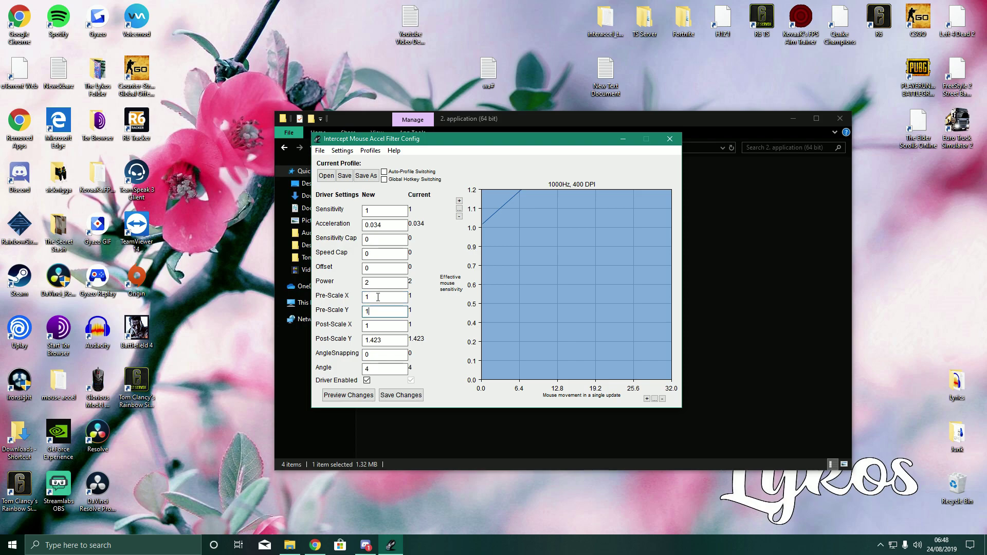
left_click(380, 299)
left_click(379, 325)
left_click(380, 344)
left_click(385, 340)
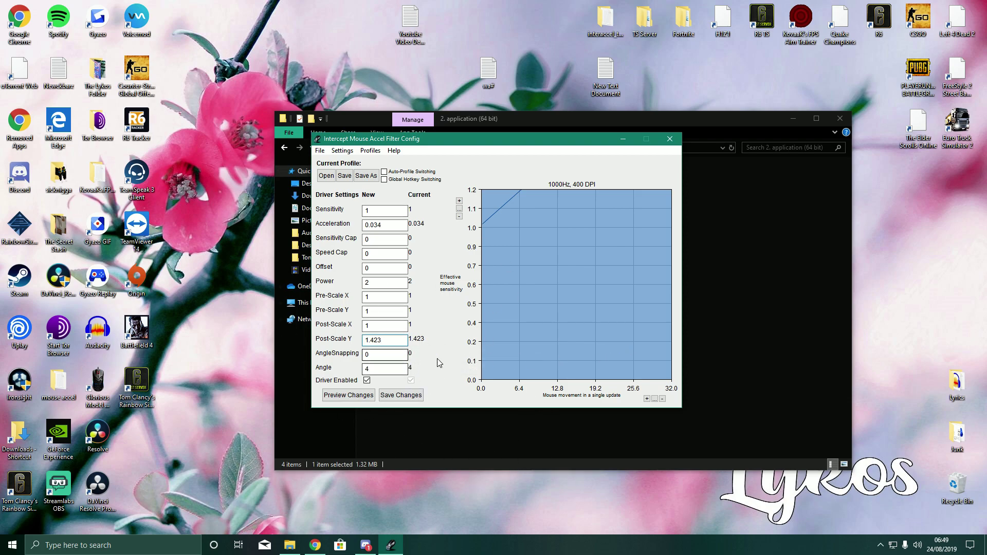
left_click(384, 328)
left_click(392, 337)
left_click(385, 326)
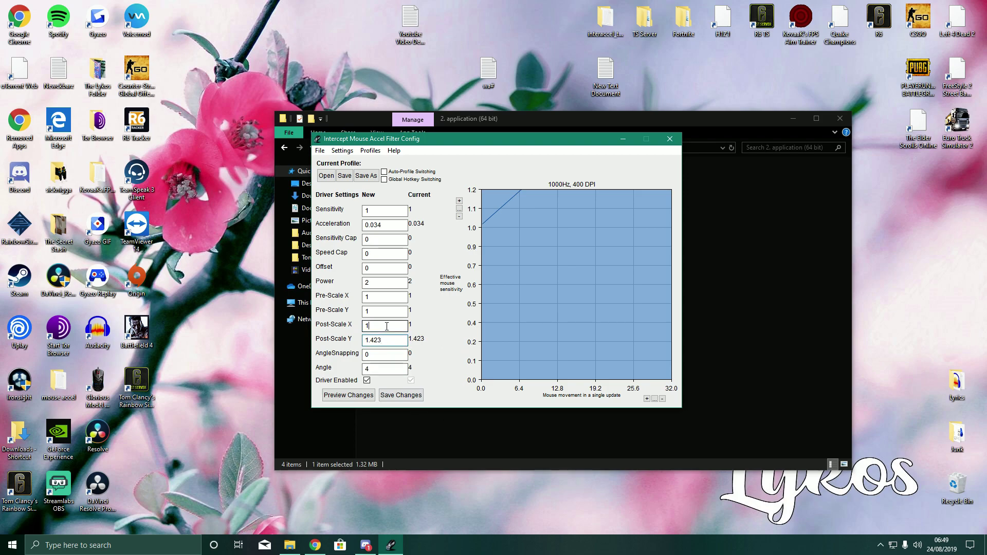
- Tick Driver Enabled and save Sensitivity 1, Acceleration 0.034, Power 2, Post-Scale Y 1.423, Angle 4
left_click(381, 370)
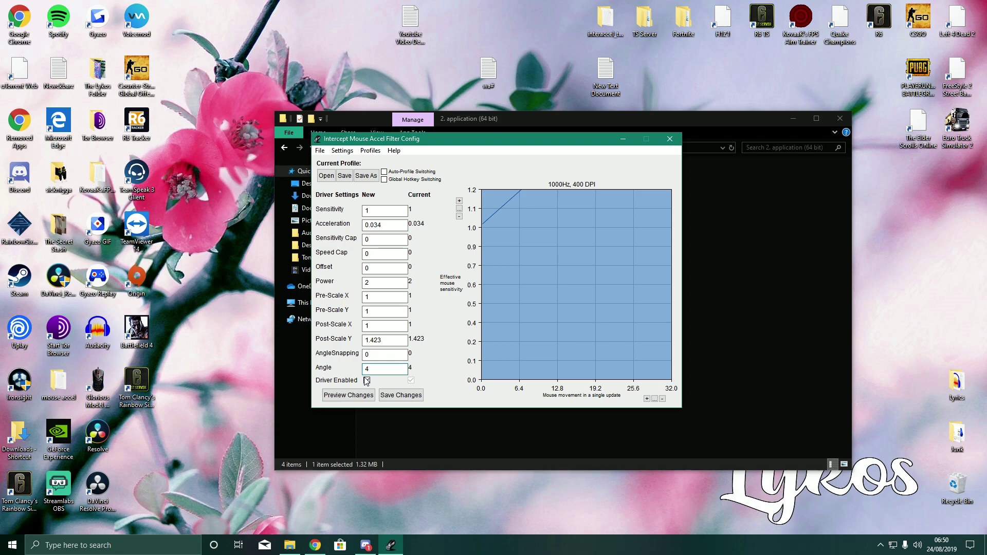
left_click(366, 381)
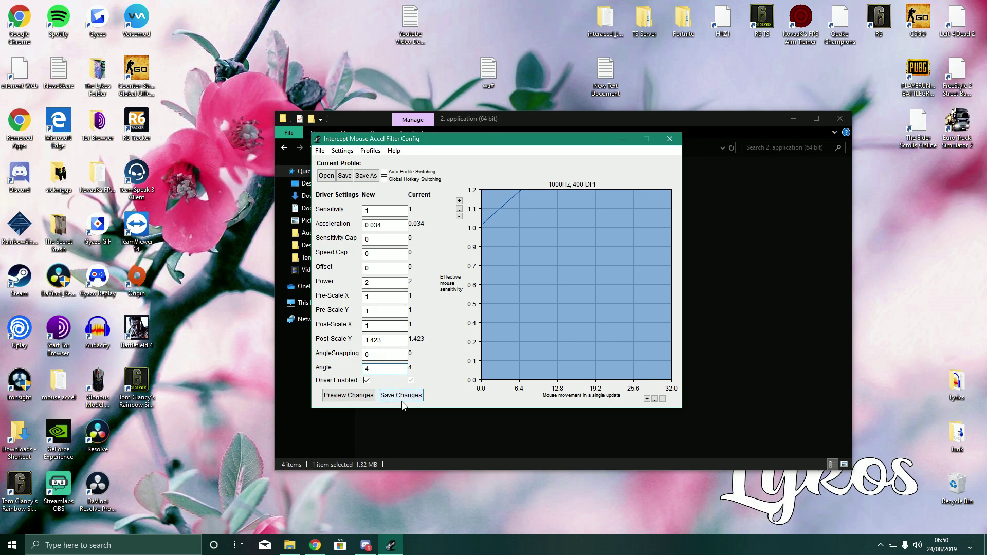
left_click(416, 397)
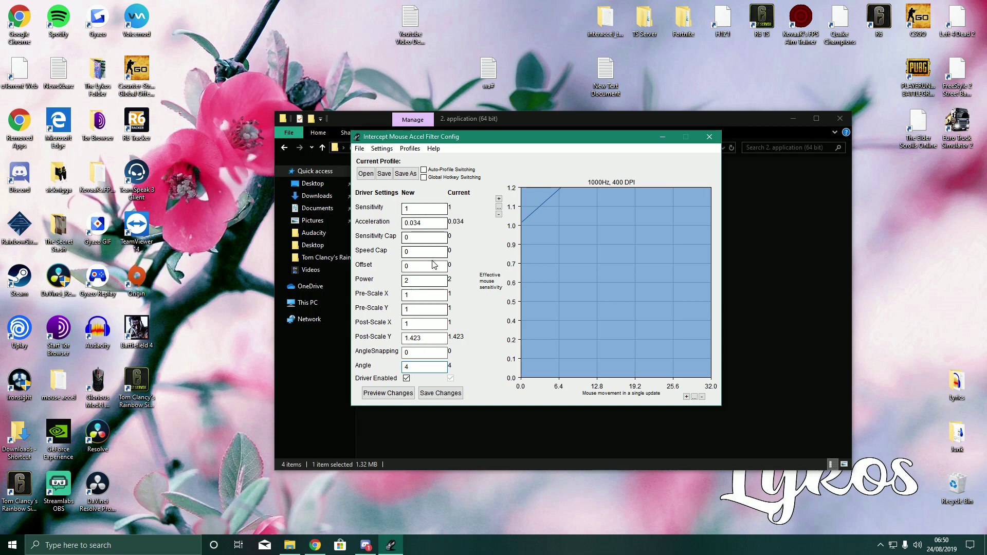
mouse_move(437, 252)
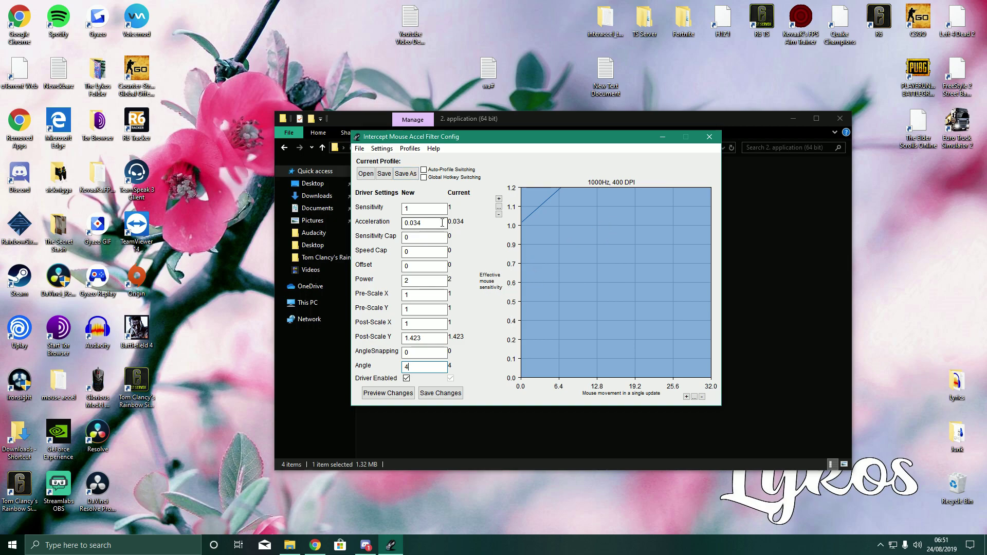
mouse_move(436, 224)
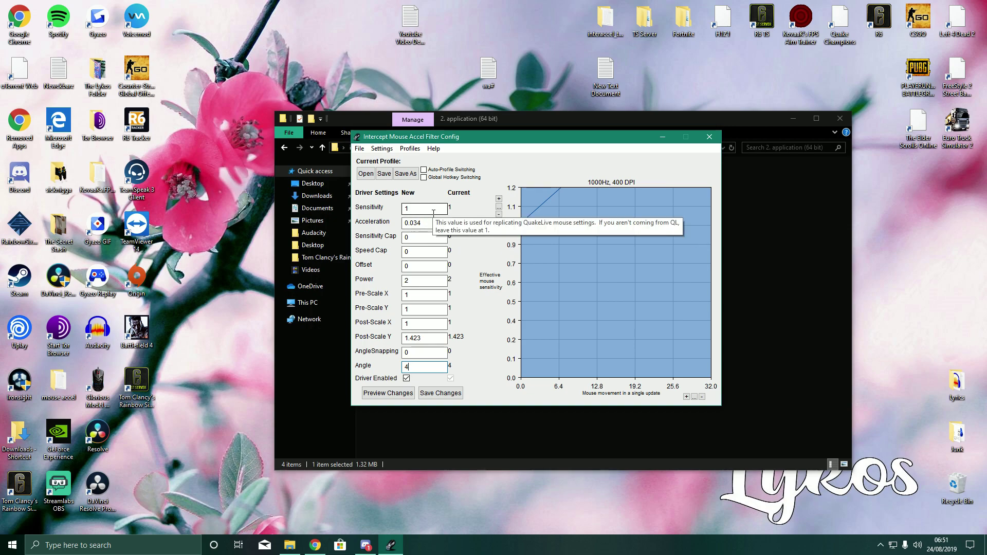
- Drag the Intercept Mouse Accel Filter Config window down to uncover Explorer's address bar
left_click_drag(469, 139, 478, 143)
left_click_drag(484, 151, 476, 169)
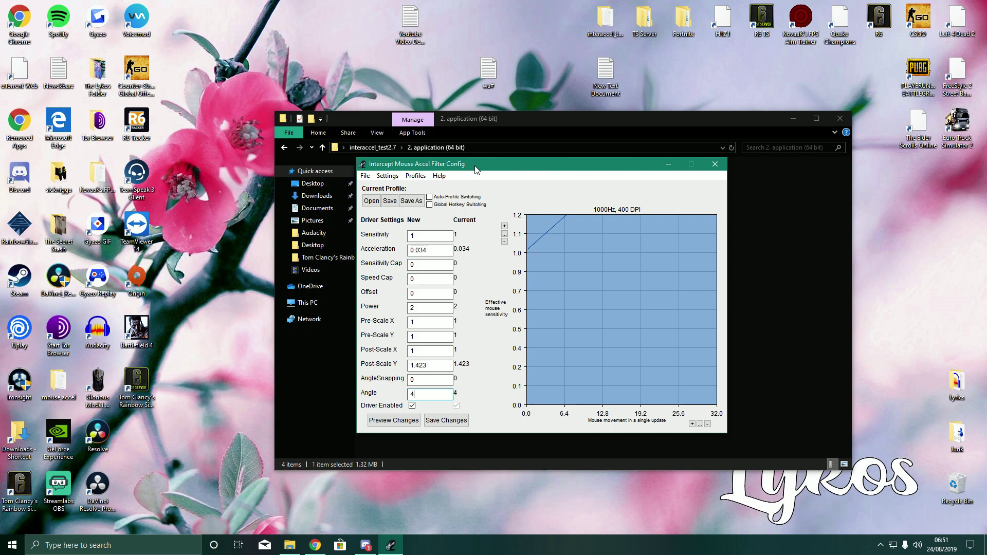